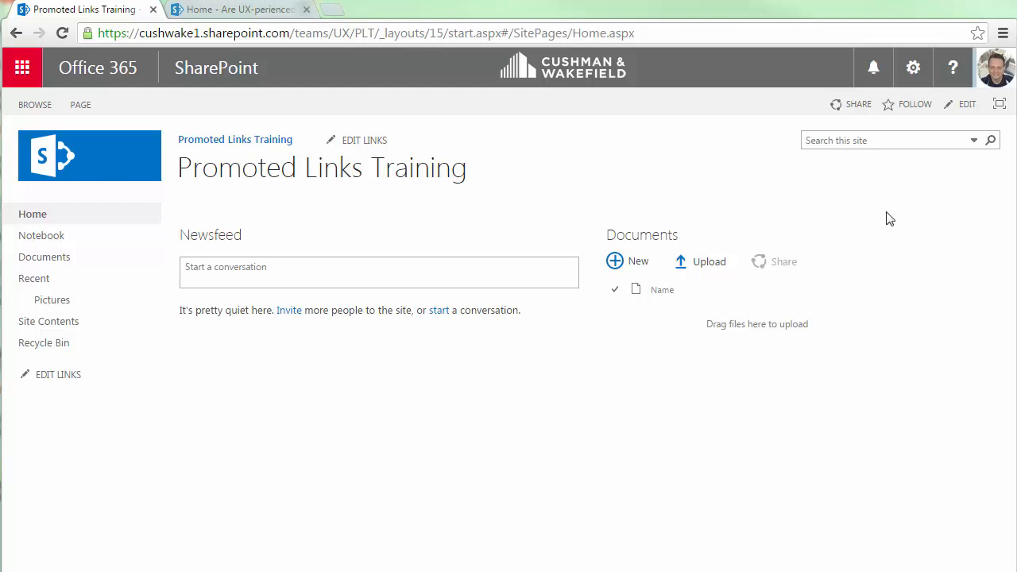
Open the site contents and start adding a new app.
left_click(913, 68)
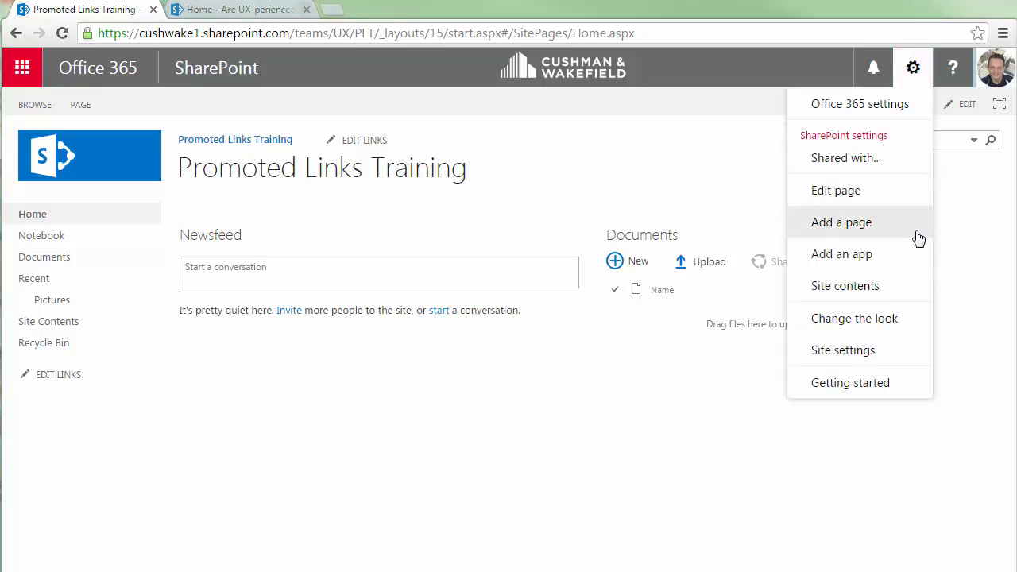
left_click(909, 286)
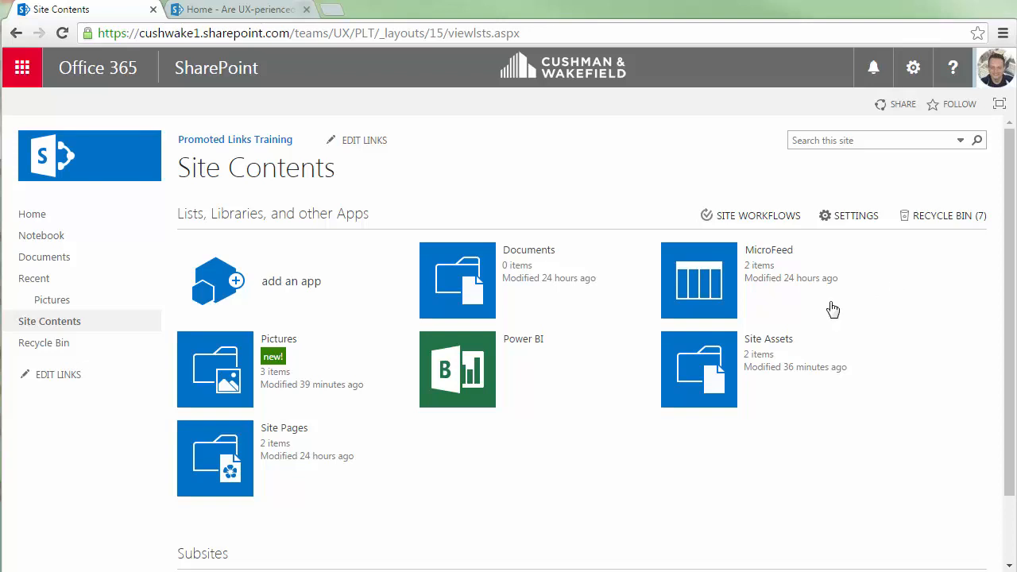
left_click(300, 301)
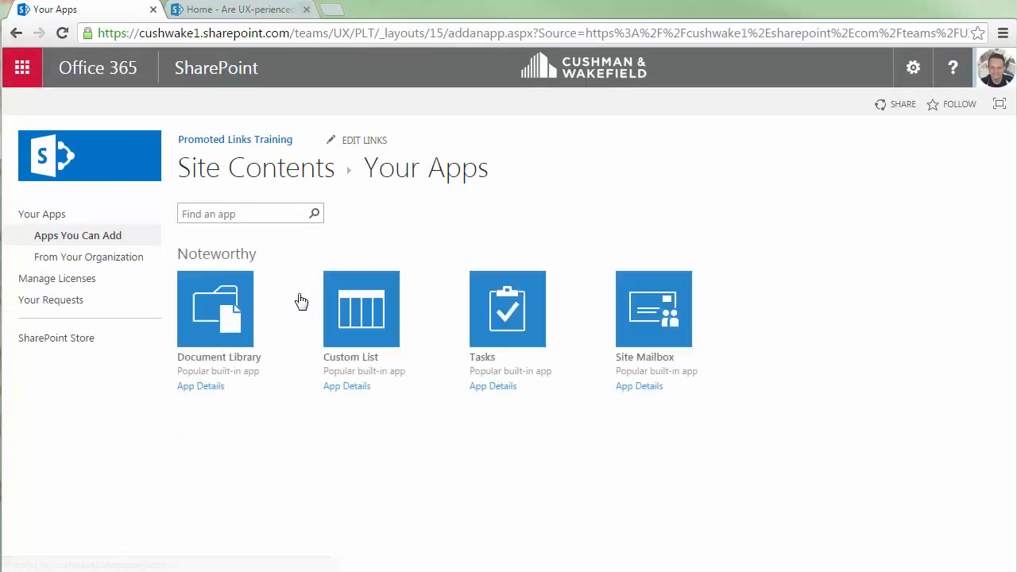
Search the apps you can add for Promoted.
left_click(207, 217)
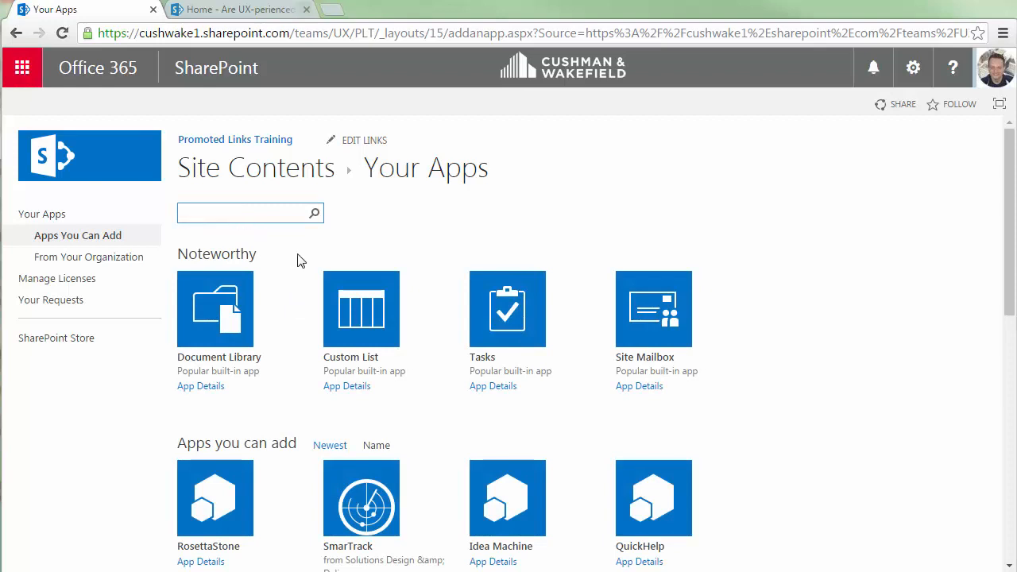
type("Promoted")
left_click(314, 215)
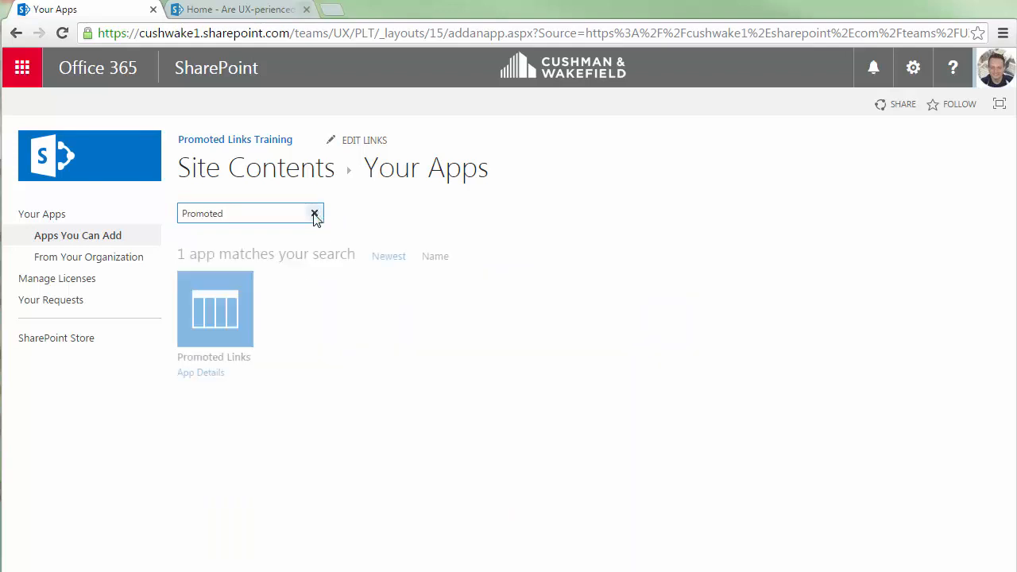
Add the Promoted Links app to the site with the name Promoted Links.
left_click(196, 319)
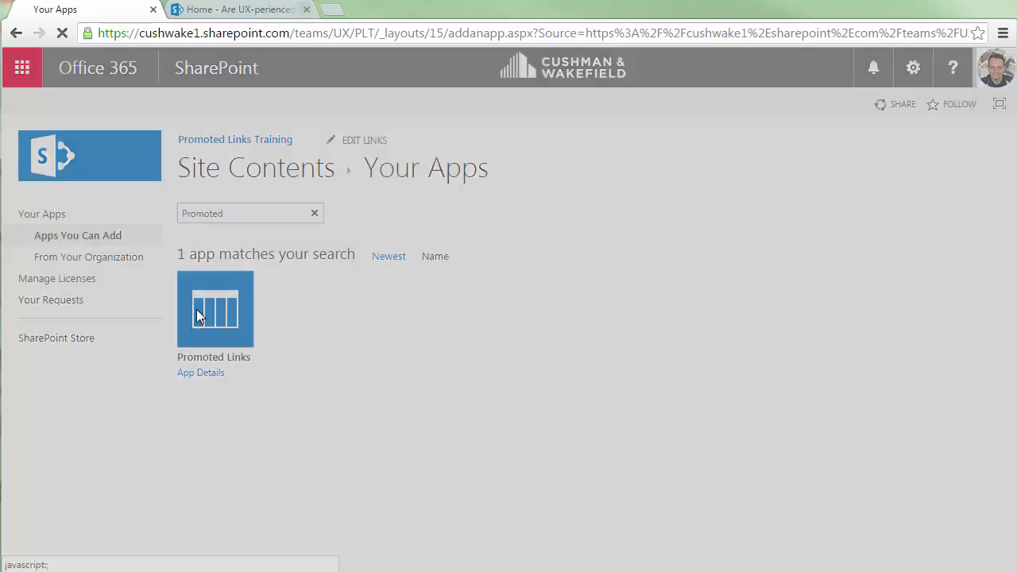
type("Promot")
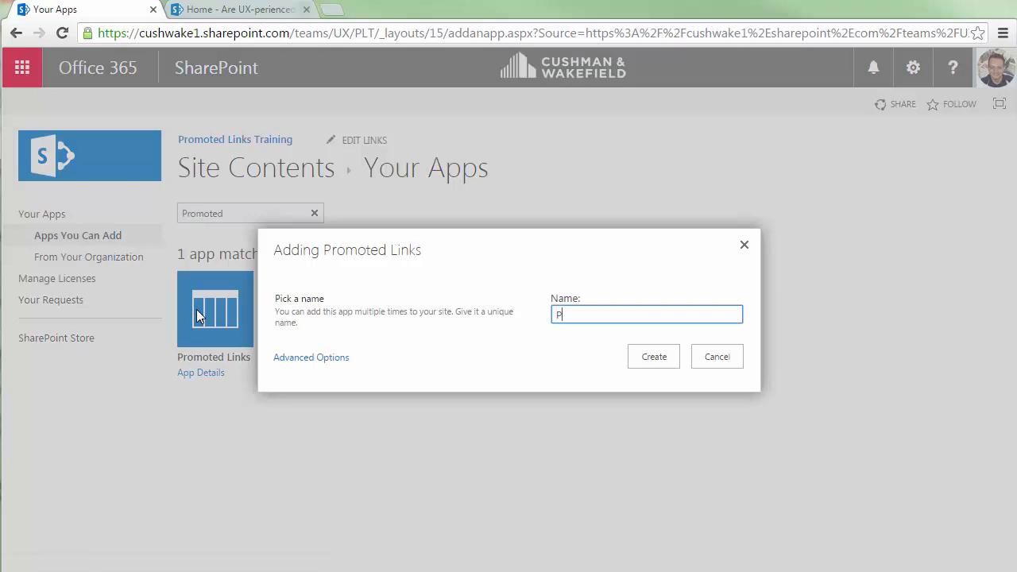
type("ed Links")
left_click(679, 365)
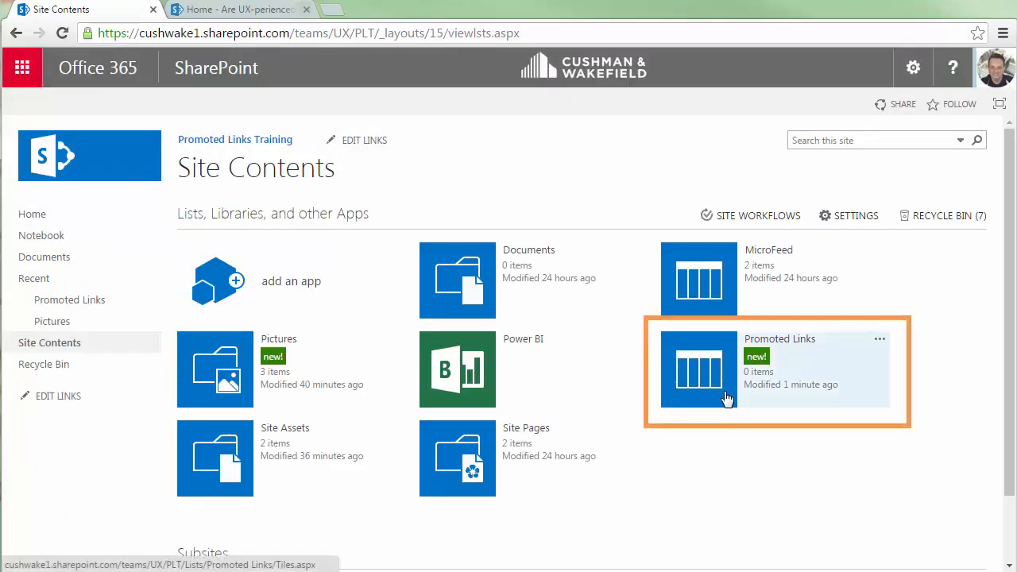
Open the new Promoted Links list and start a new item titled Are UX-perienced.
left_click(707, 356)
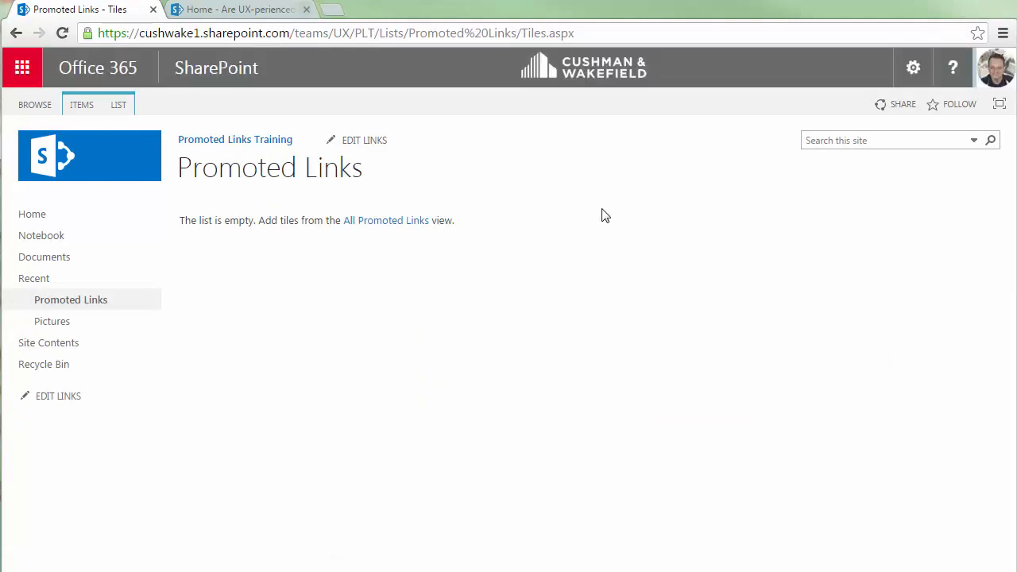
left_click(82, 106)
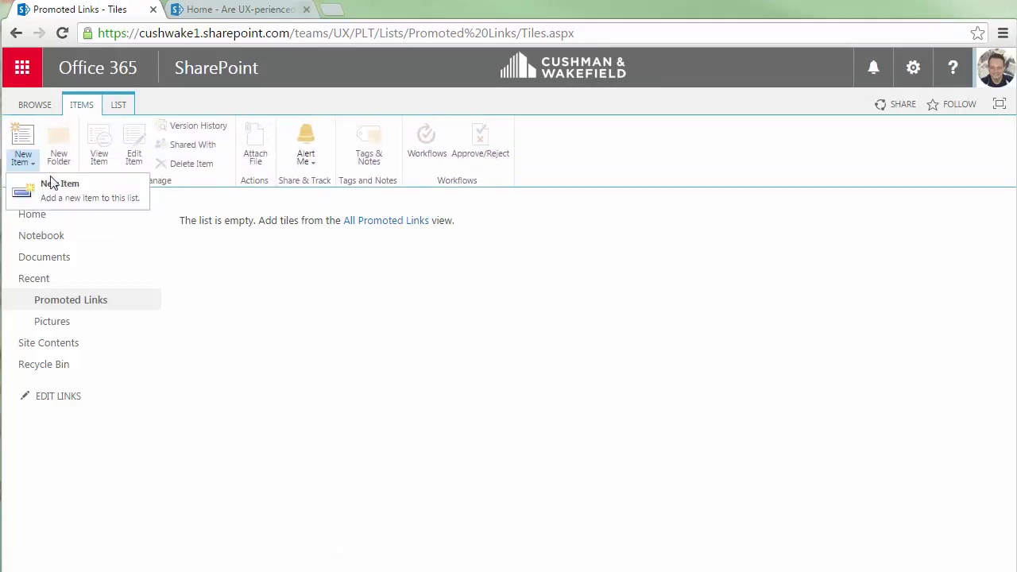
left_click(64, 185)
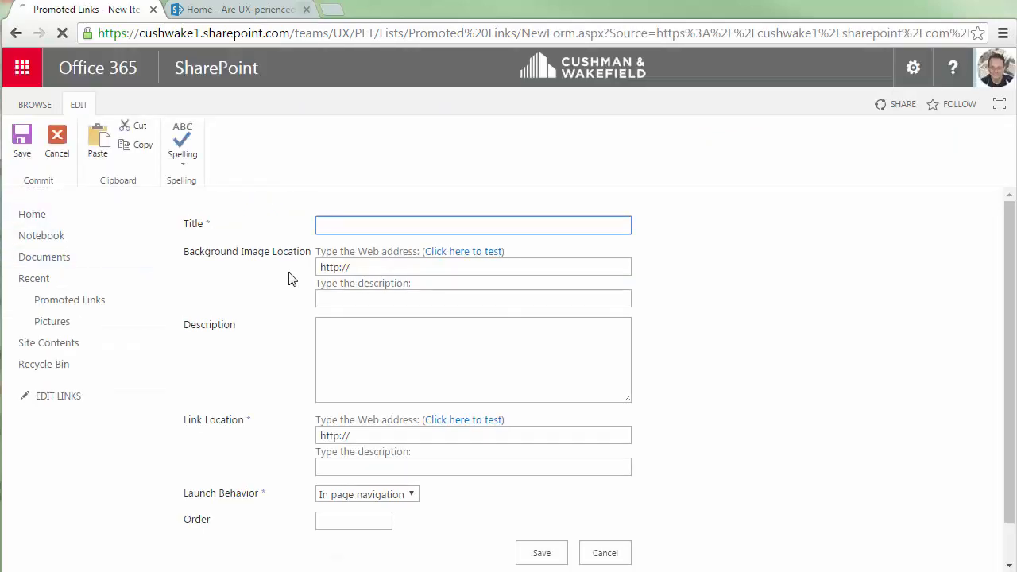
type("A")
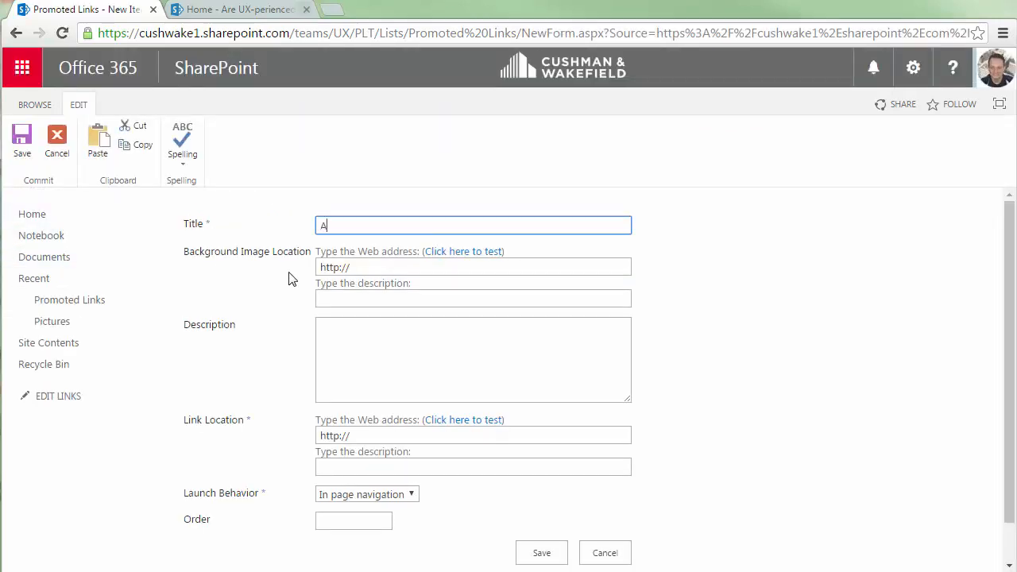
type("re UX-perienced")
Open the Pictures library in a new tab and copy the web address of the Are UX-Perienced.png image.
left_click(379, 270)
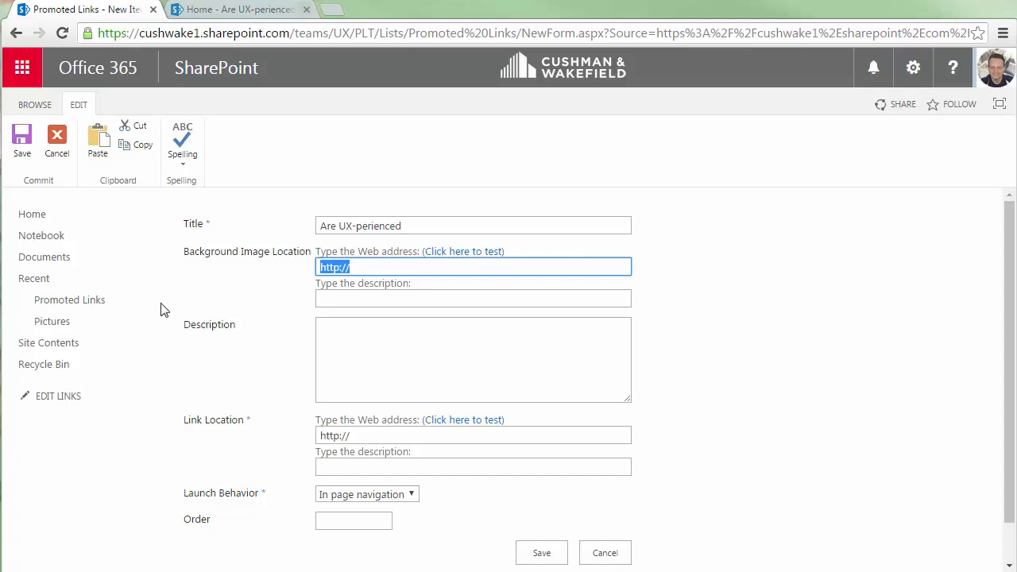
right_click(91, 328)
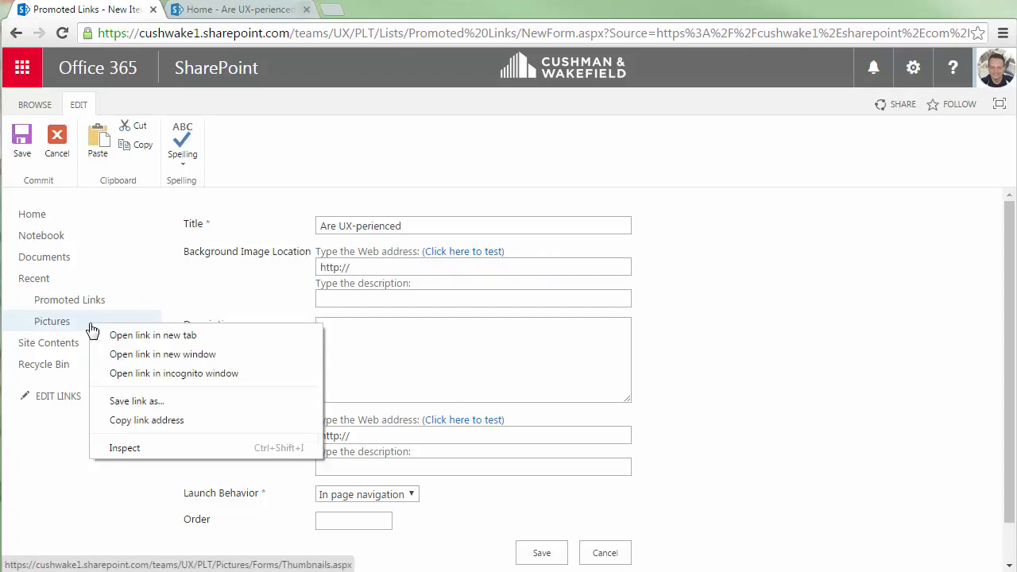
left_click(156, 337)
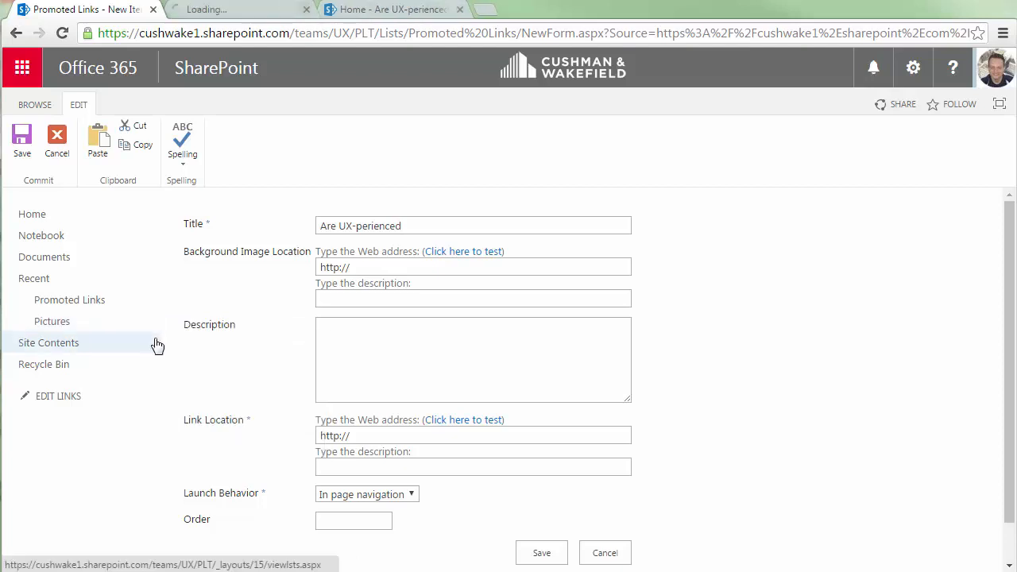
left_click(244, 12)
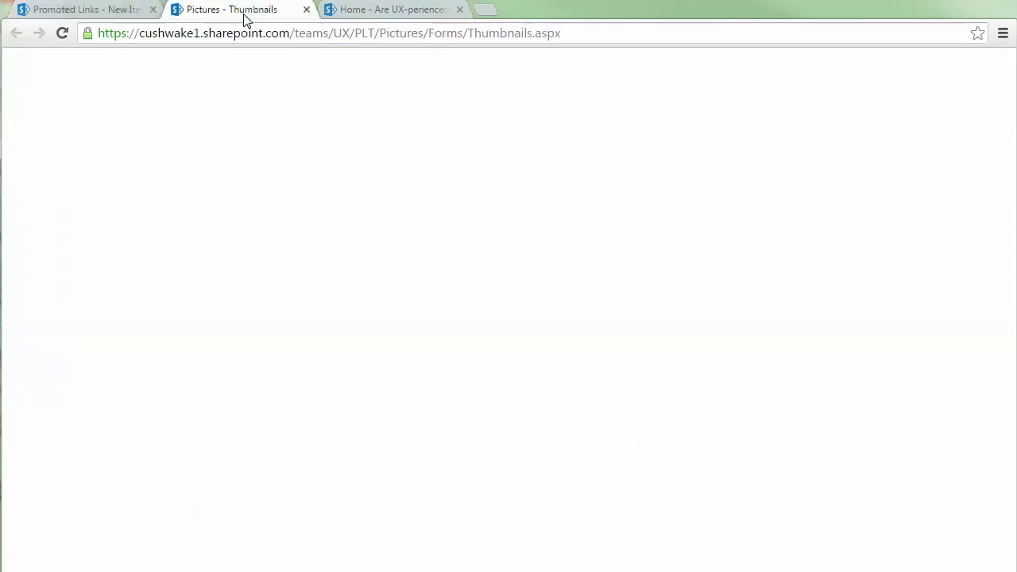
mouse_move(250, 372)
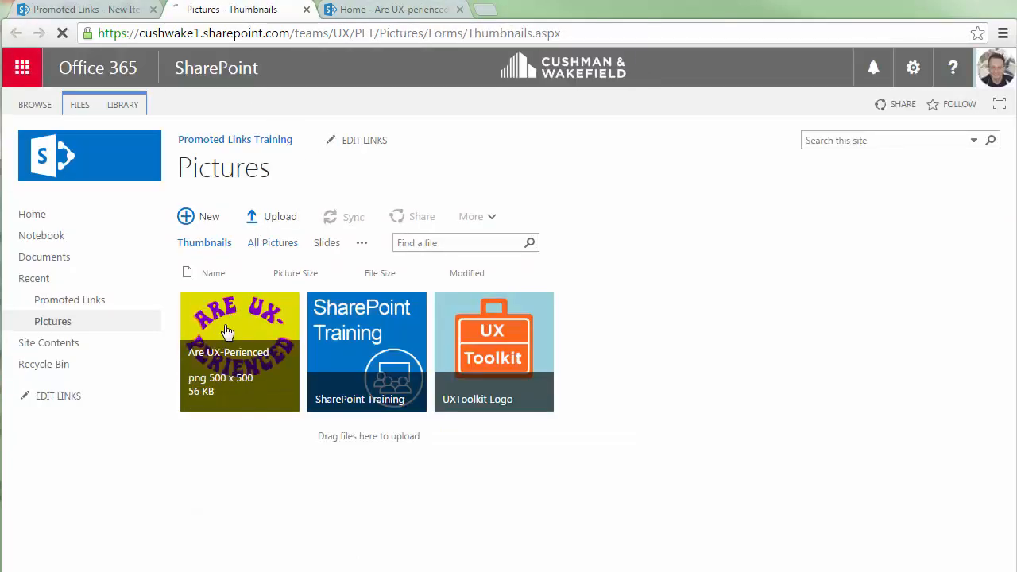
left_click(249, 371)
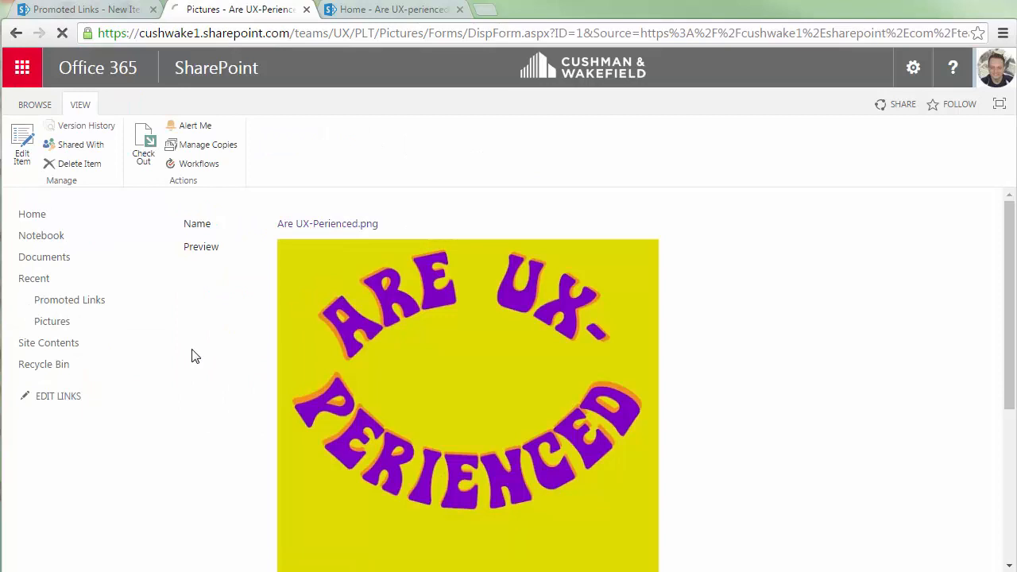
left_click(351, 225)
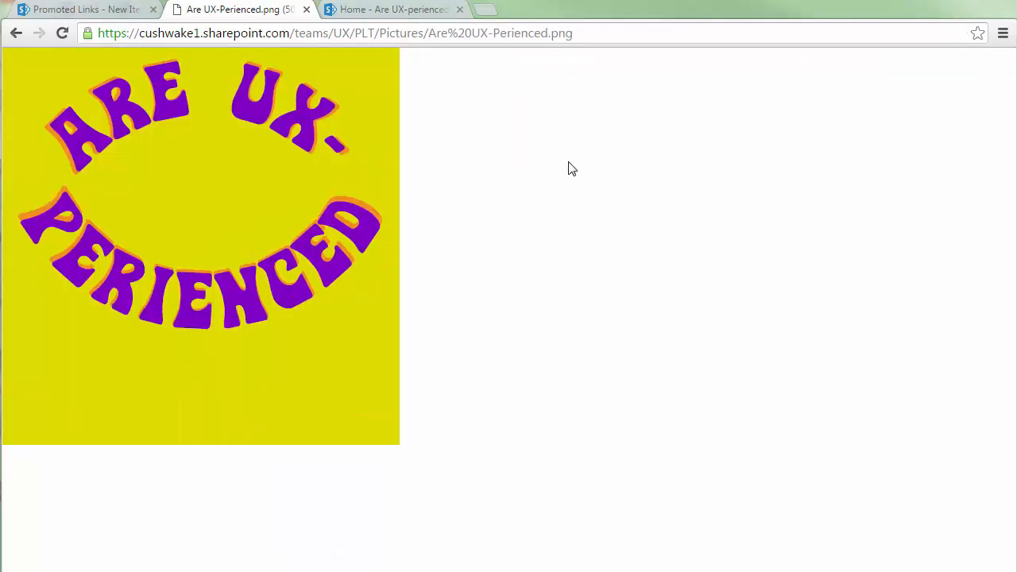
left_click(269, 32)
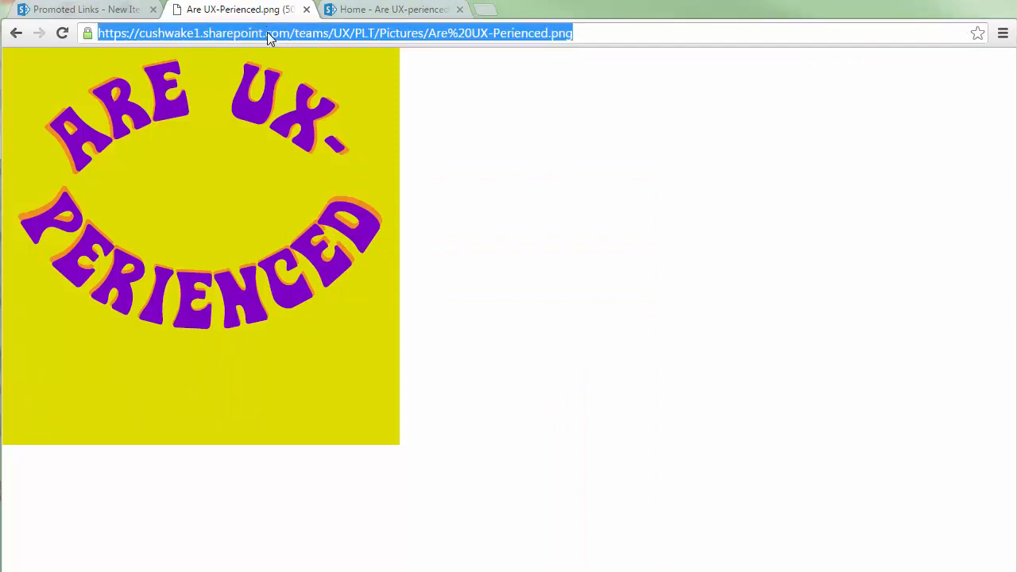
right_click(269, 35)
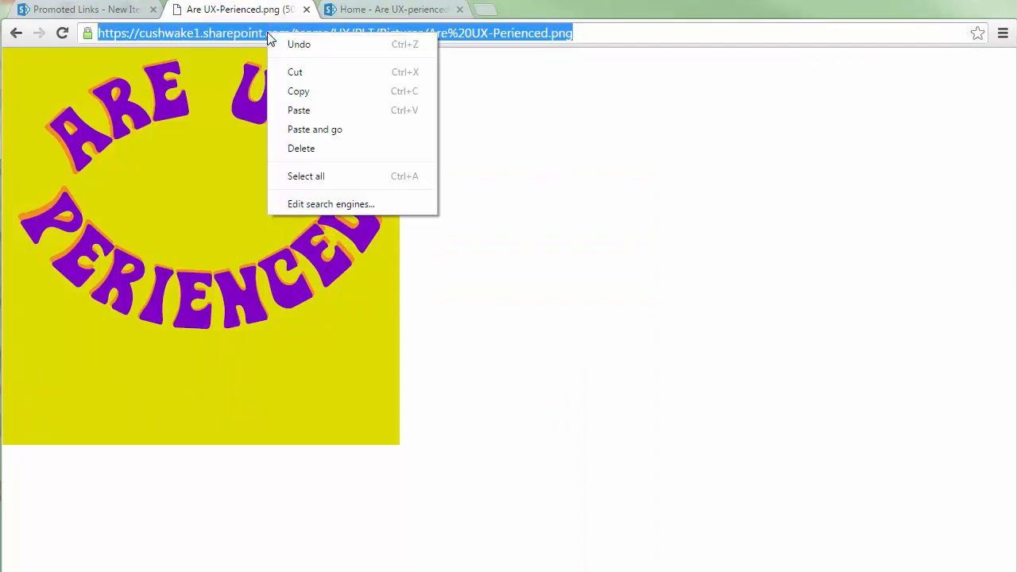
left_click(357, 92)
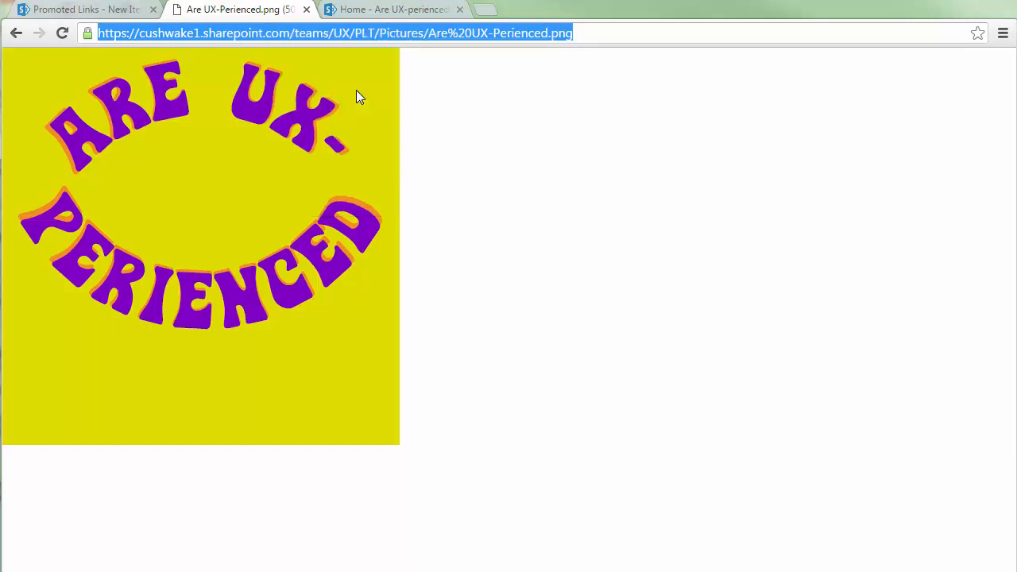
Paste the copied image address as the item's Background Image Location.
left_click(86, 11)
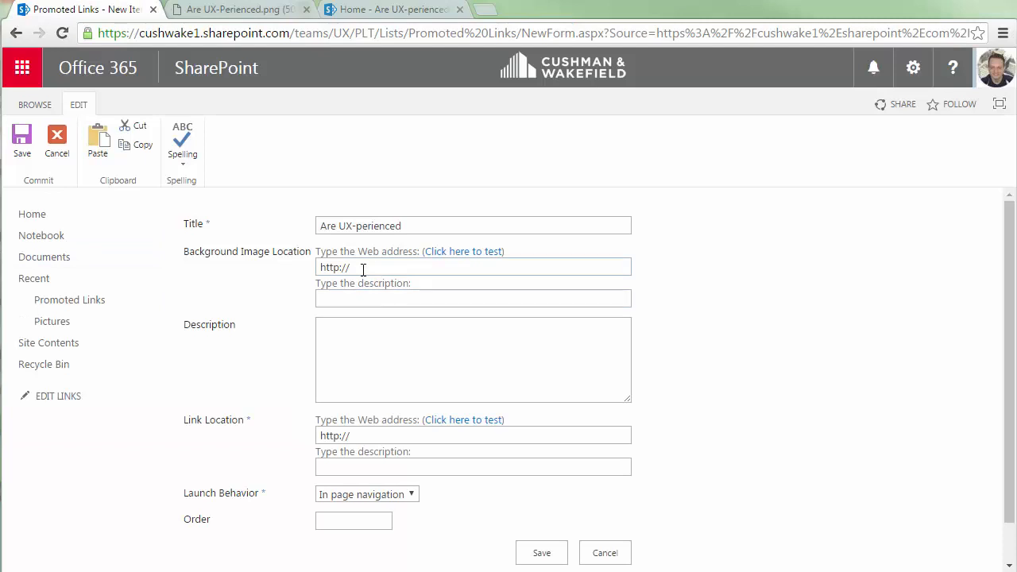
left_click_drag(363, 268, 321, 268)
key("ctrl+v")
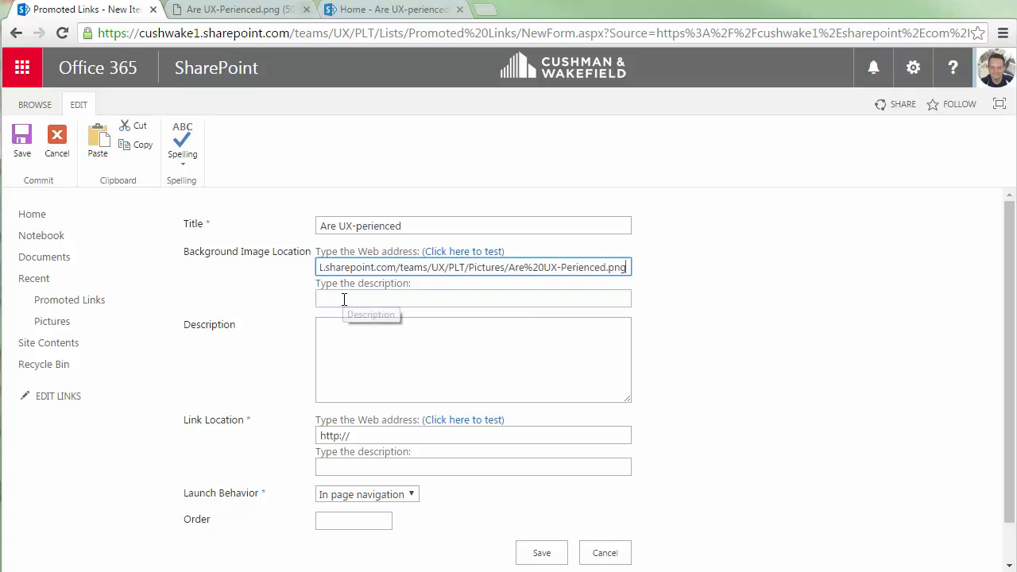
Enter Are UX-perienced as the background image description.
left_click(344, 299)
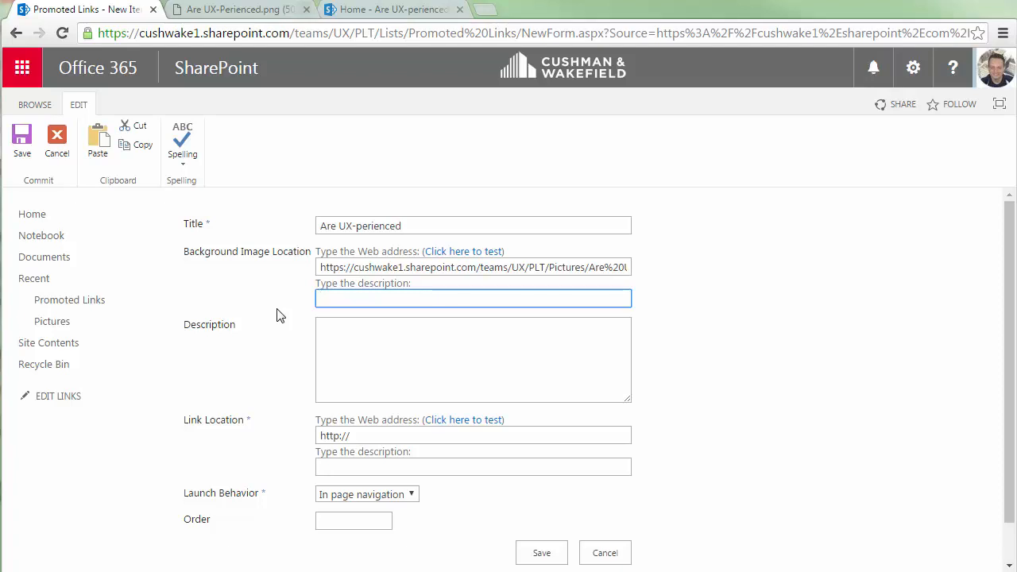
type("Are UX-per")
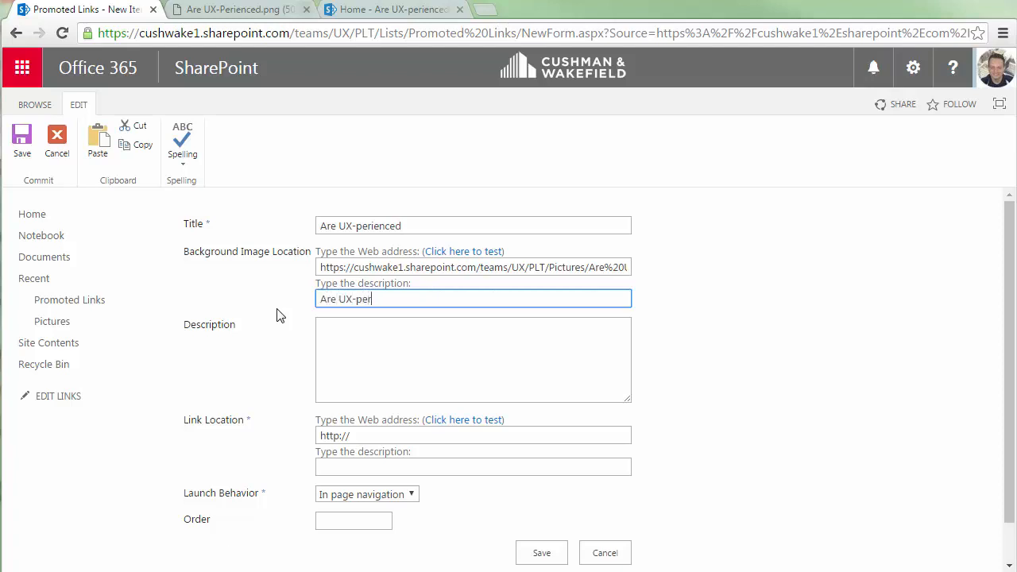
type("ienced")
Enter the item description Click to navigate to the UX blog!
left_click(325, 326)
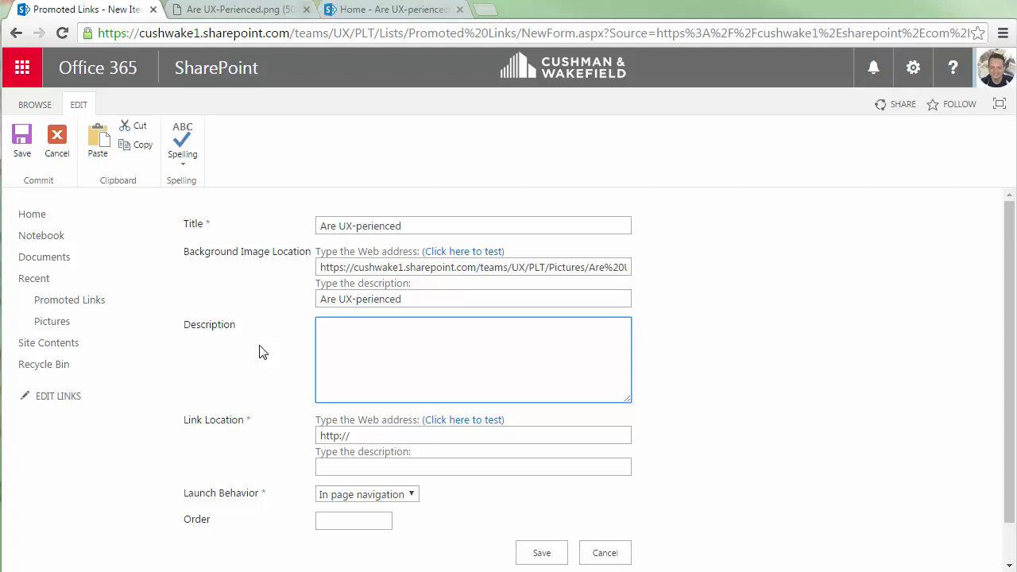
type("Click to navigate to the UX ")
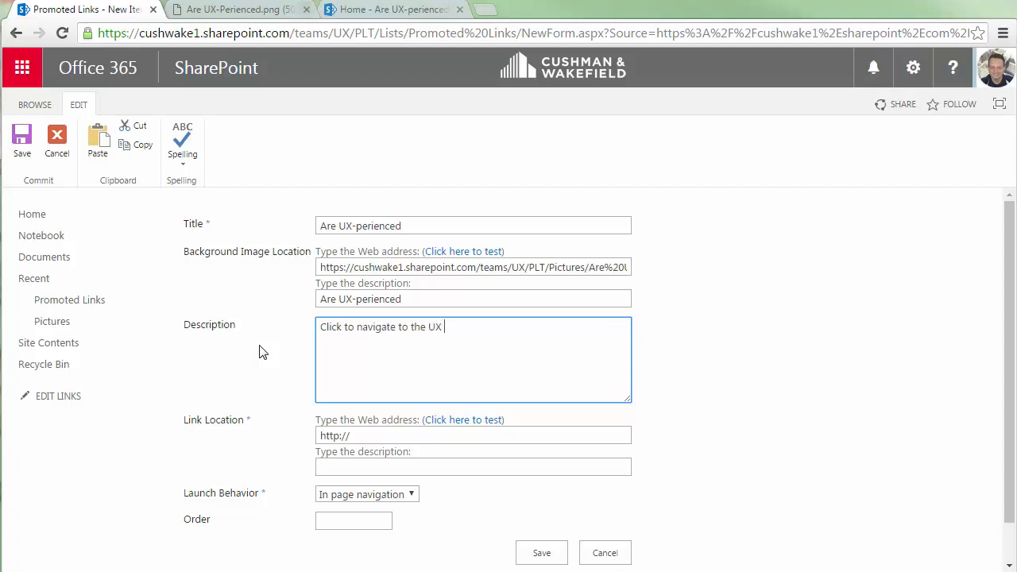
type("blog!")
Copy the UX blog's address from its tab and paste it as the Link Location.
left_click(355, 437)
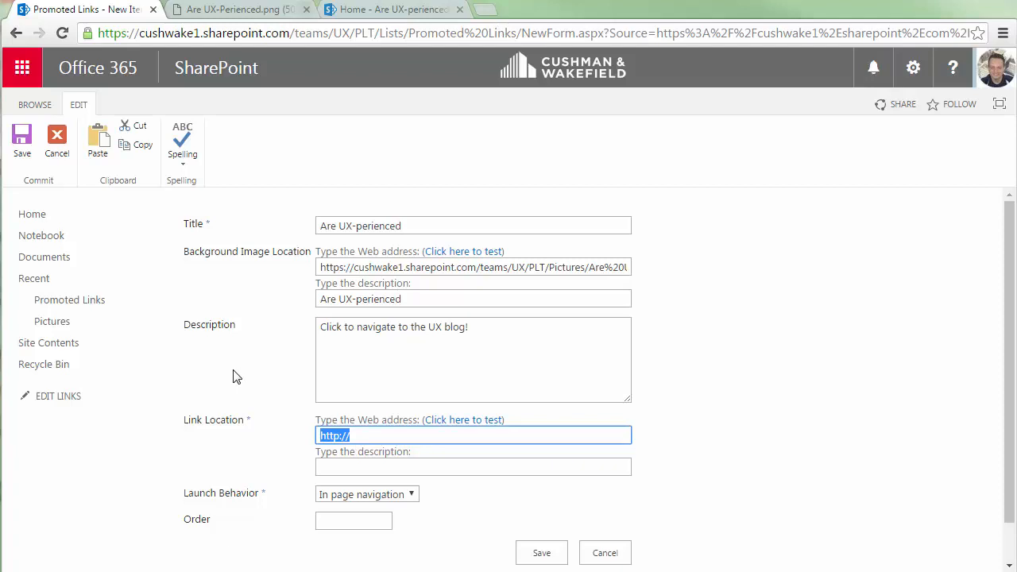
left_click(409, 9)
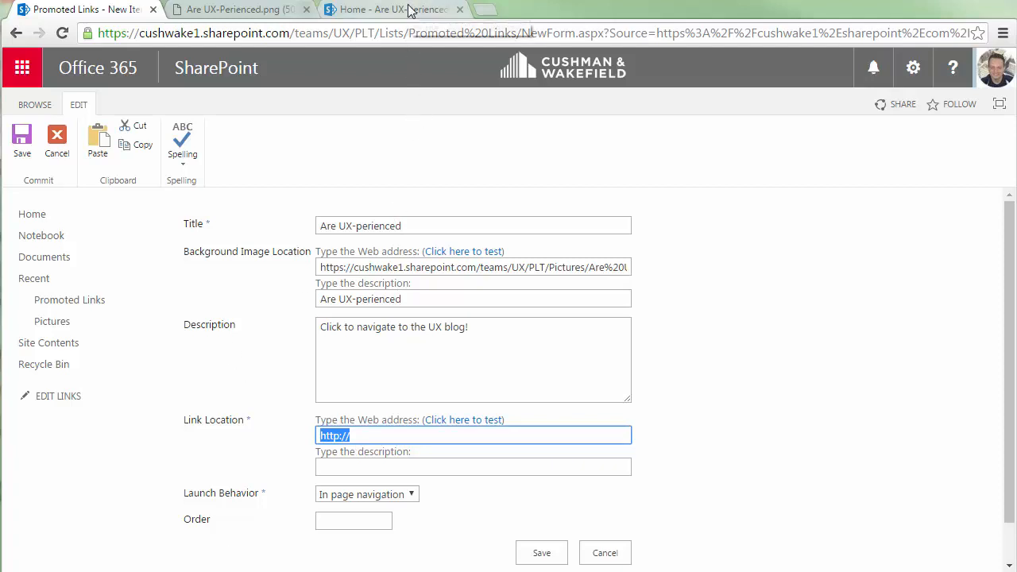
right_click(265, 33)
left_click(370, 91)
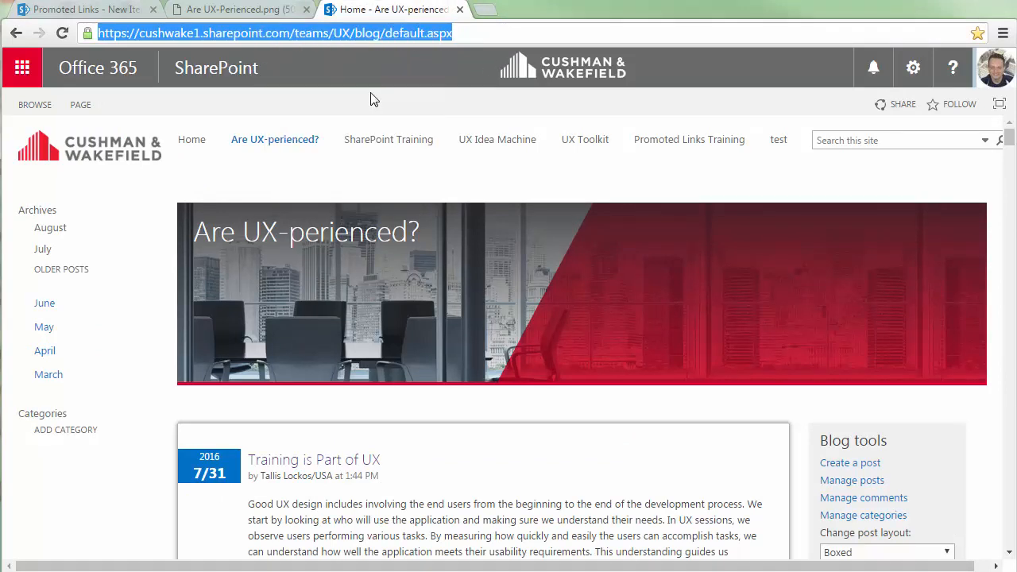
left_click(111, 11)
left_click_drag(377, 441, 287, 434)
key("ctrl+v")
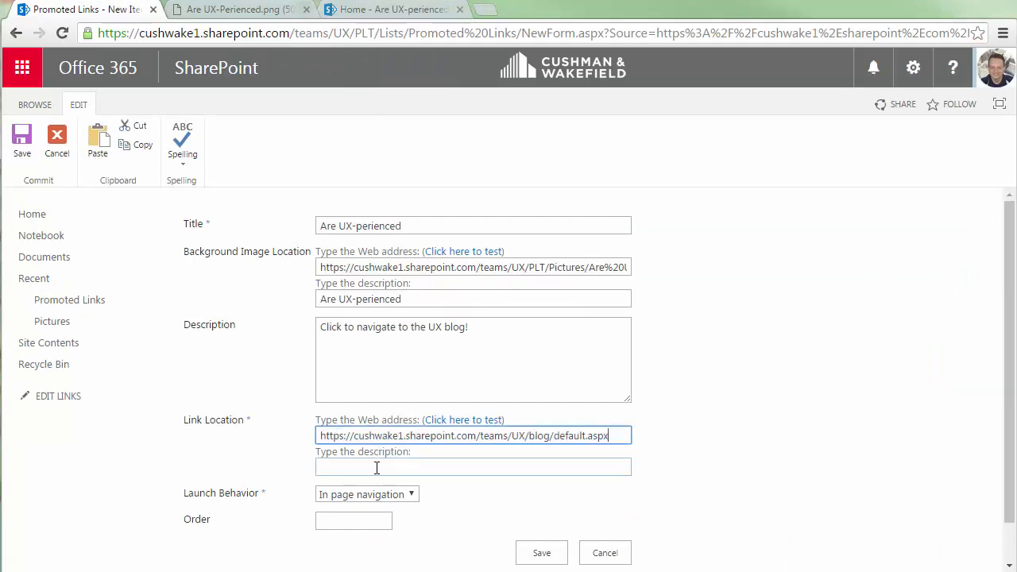
Enter Are UX-perienced as the link location description.
left_click(361, 469)
type("Are")
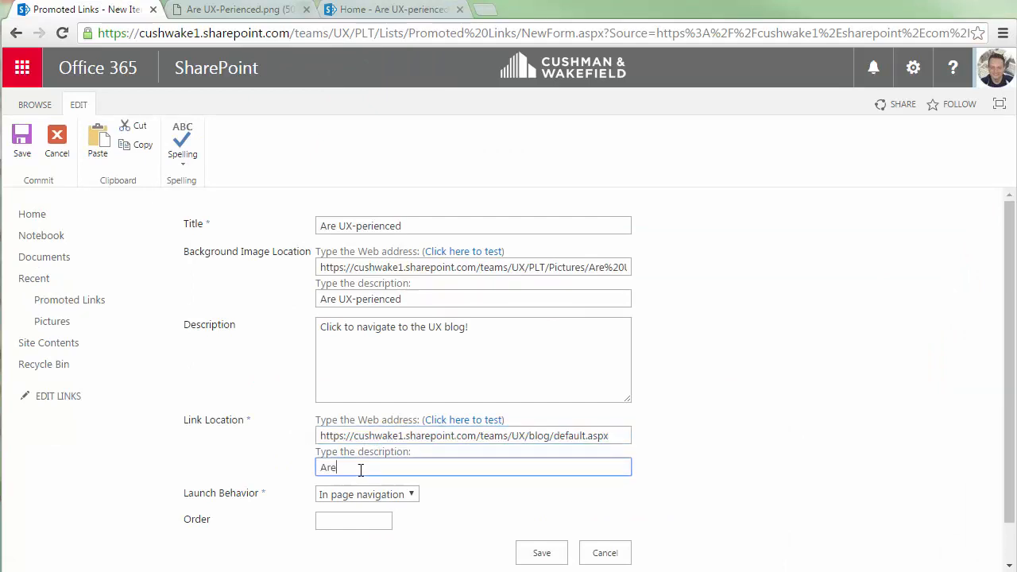
type(" UX-perien")
type("ced")
Set the launch behavior to New tab and place the cursor in the Order field.
left_click(416, 499)
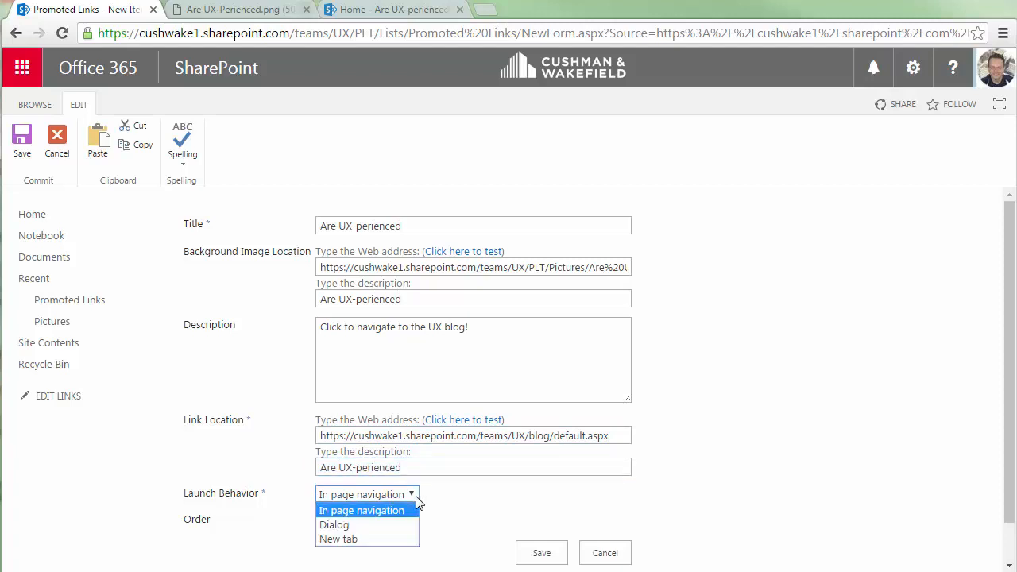
left_click(396, 540)
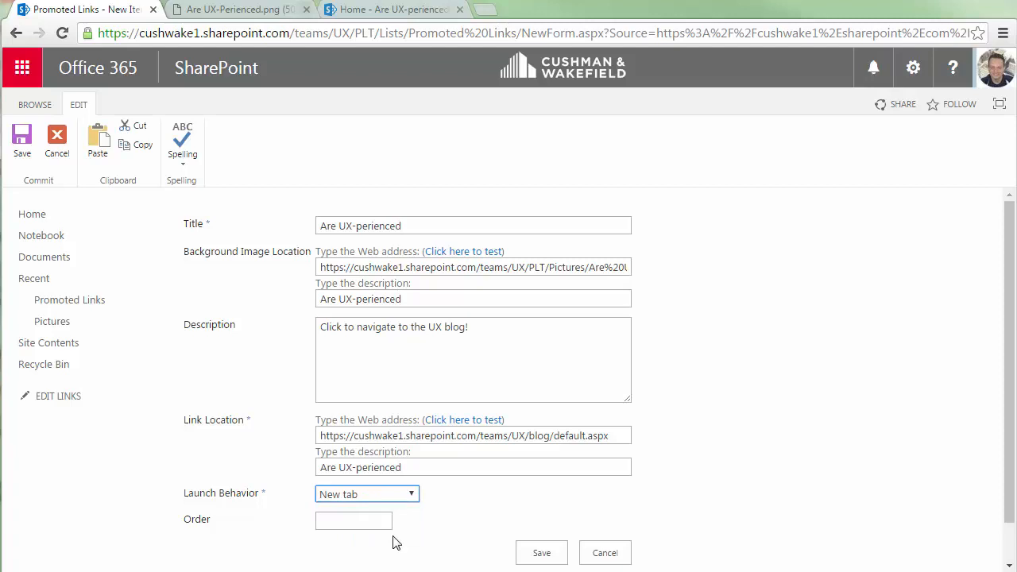
left_click(341, 522)
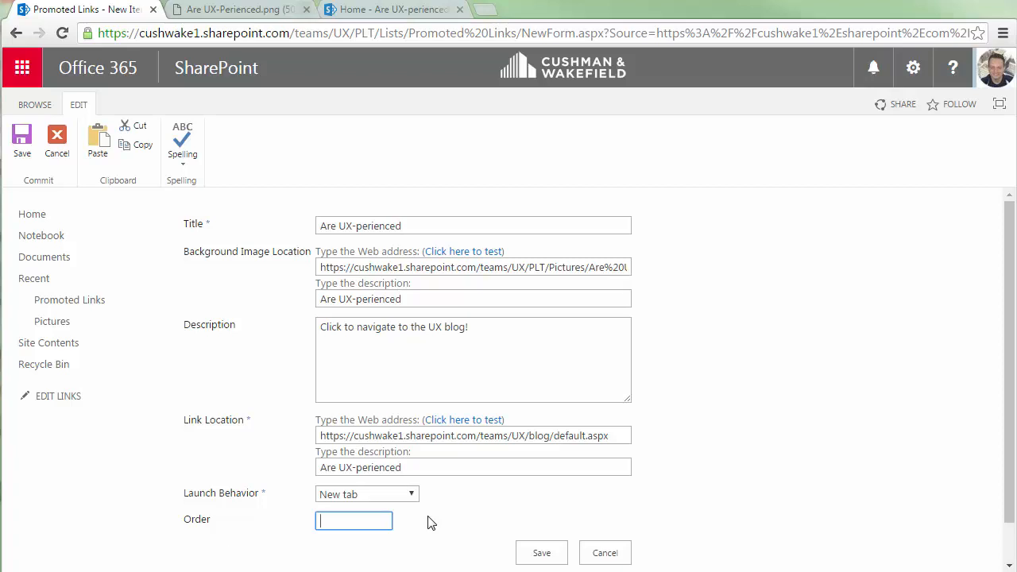
Save the new promoted link item.
left_click(539, 552)
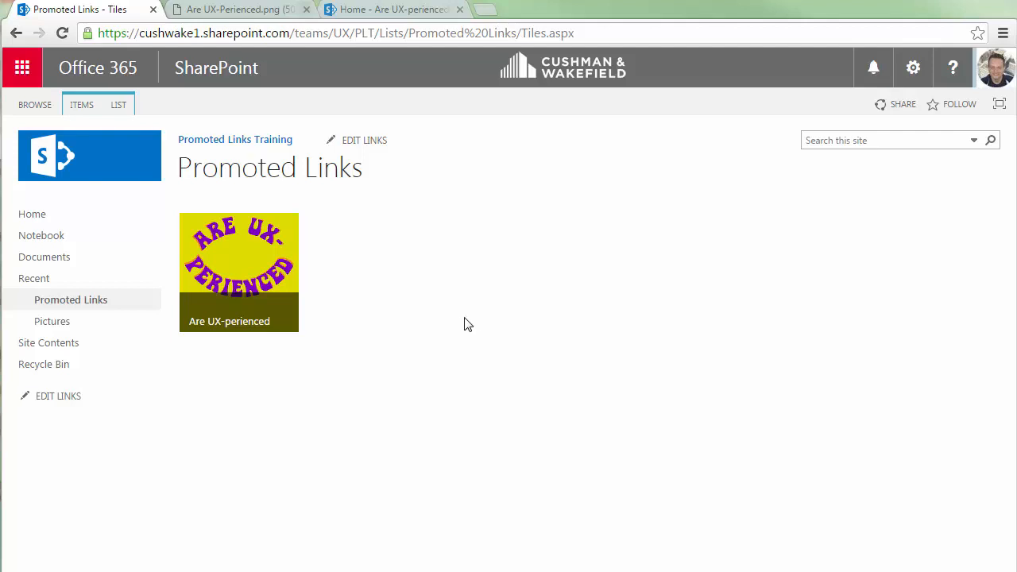
Test the Are UX-perienced tile by opening it, browsing the UX blog page, and returning to the Promoted Links tab.
mouse_move(278, 286)
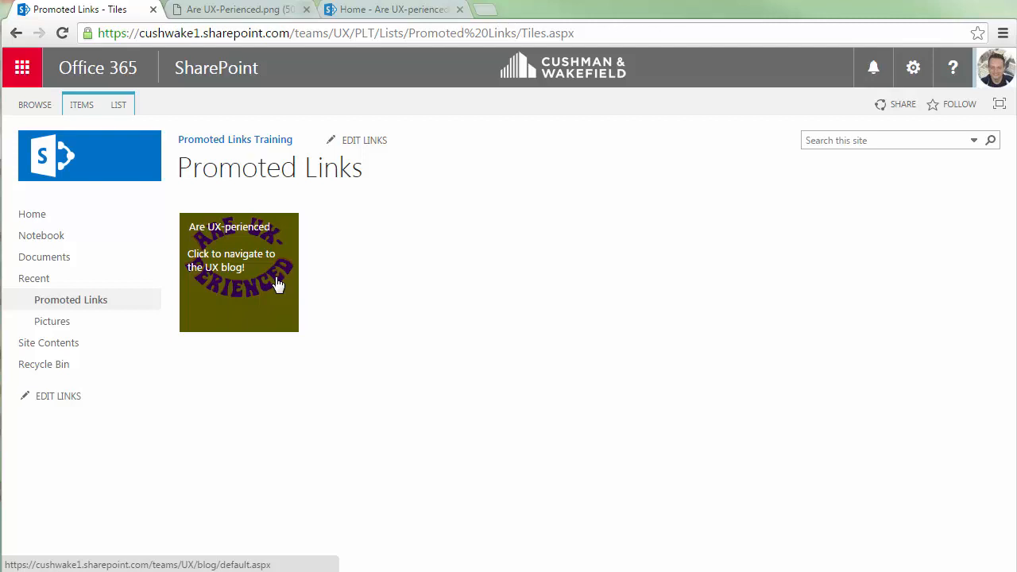
left_click(278, 286)
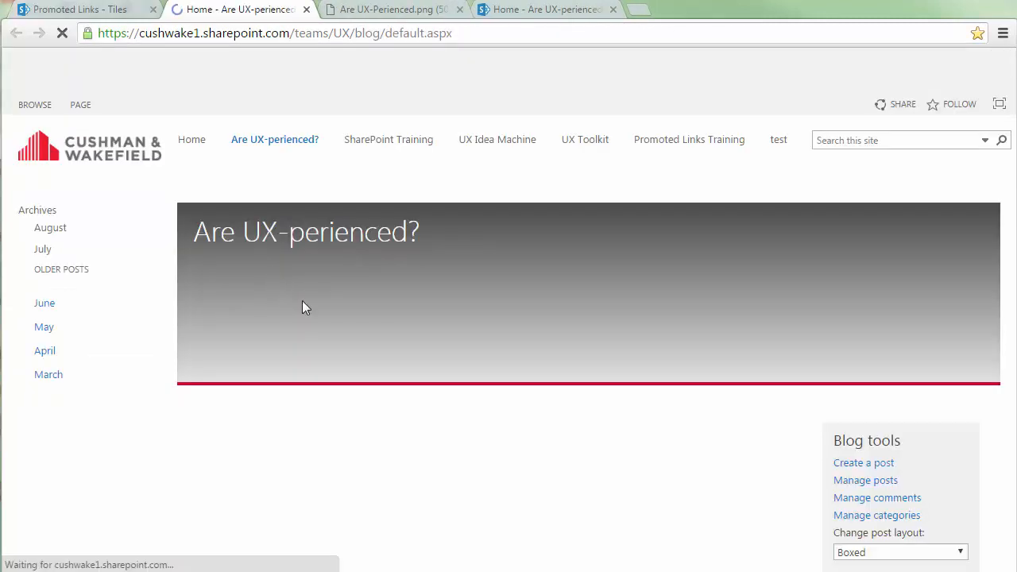
scroll(635, 340, "down", 2)
scroll(673, 343, "down", 7)
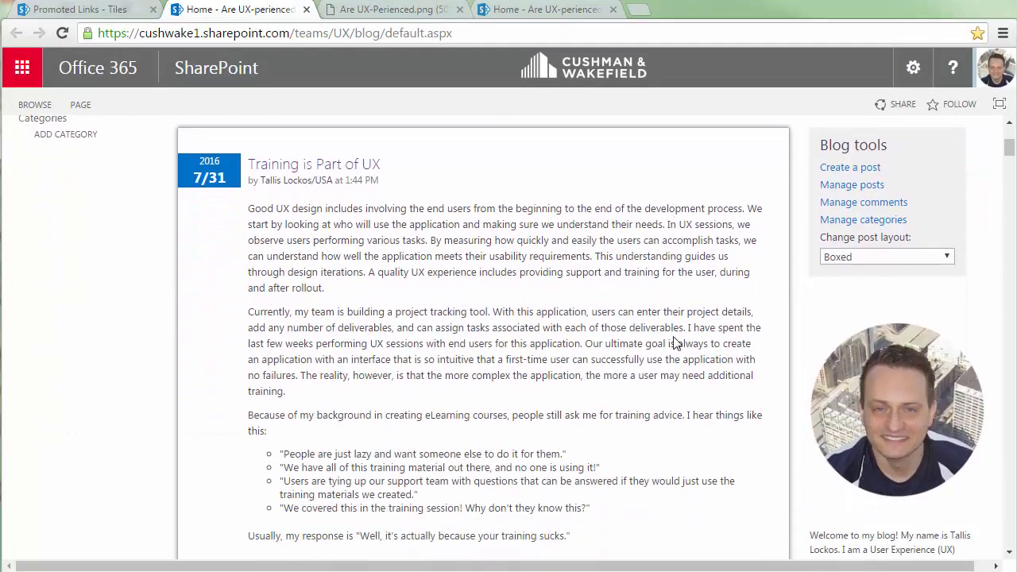
scroll(674, 337, "down", 3)
scroll(675, 337, "up", 10)
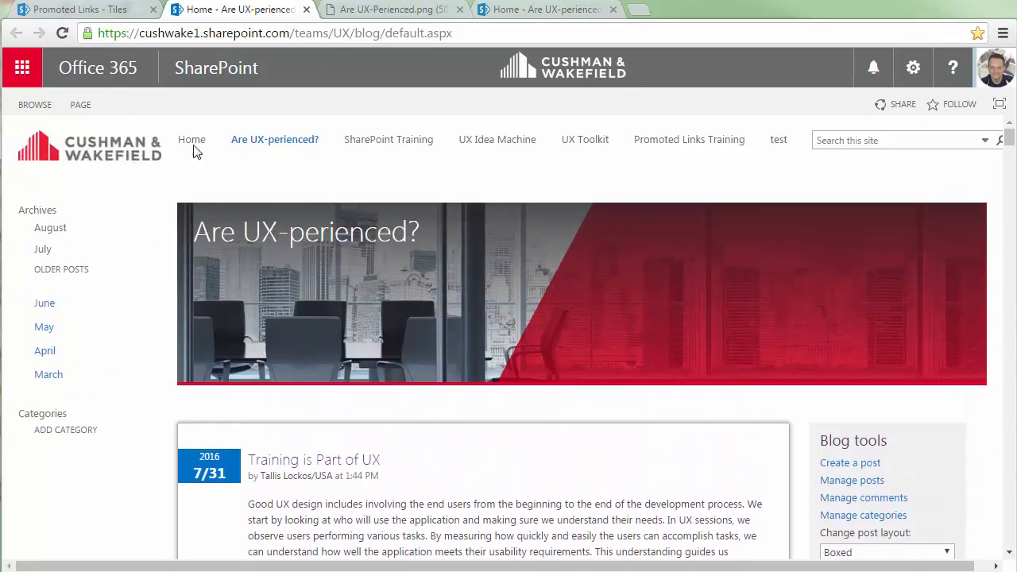
left_click(82, 11)
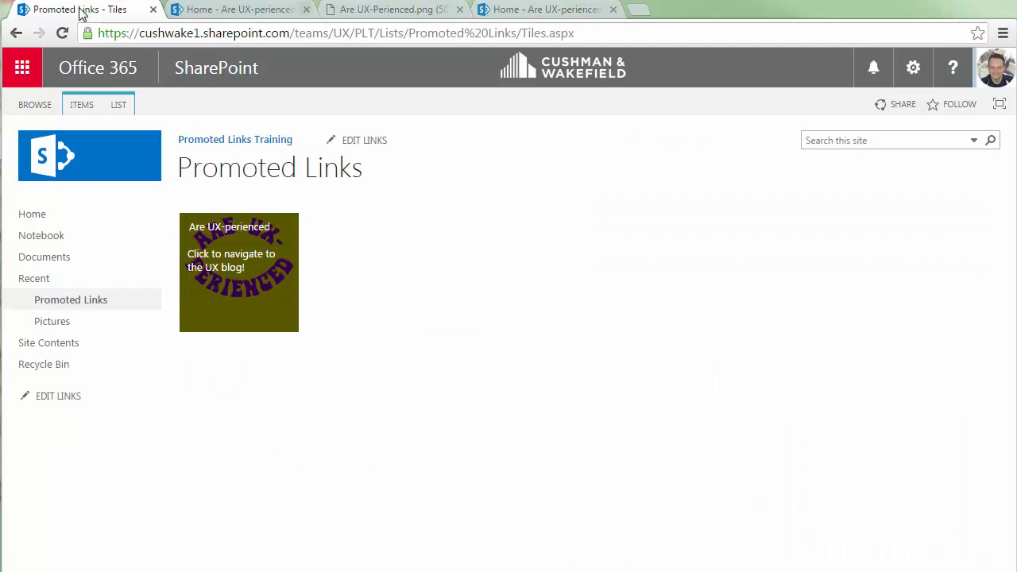